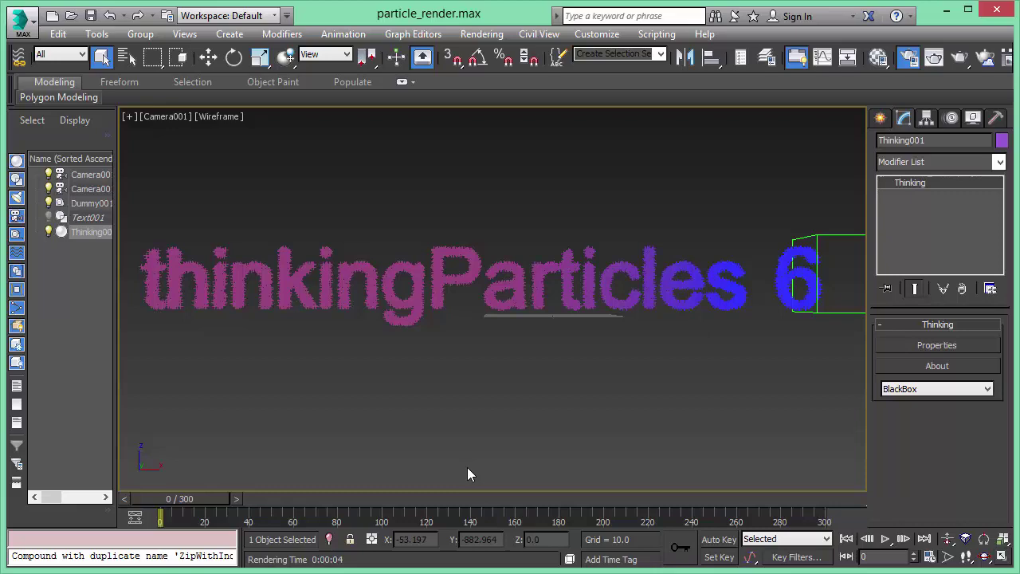
Show all four viewports, play the particle animation to about frame 297, and frame the whole particle swirl in the first Top view.
{"action": "left_click", "coordinate": [1003, 557]}
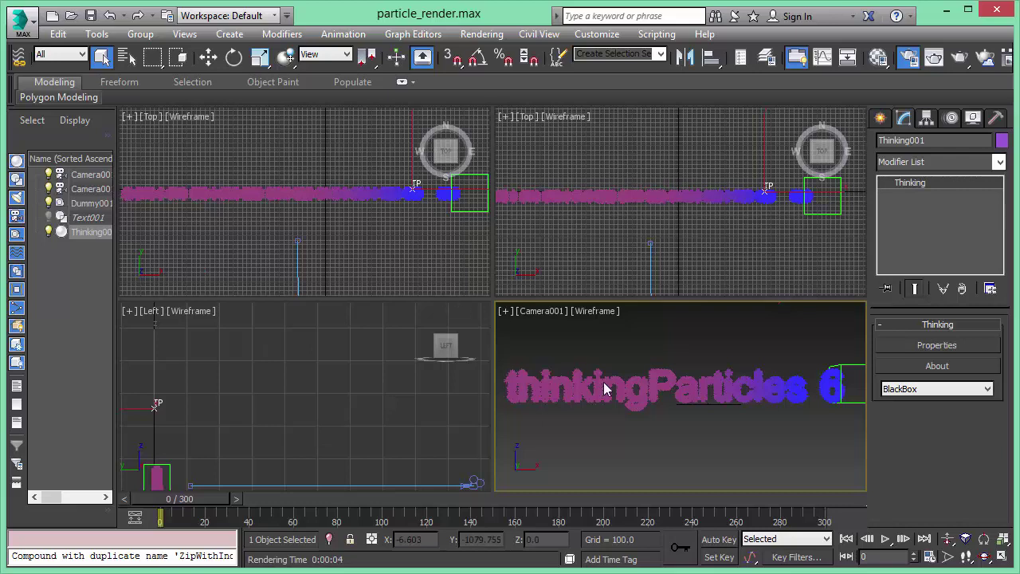
{"action": "left_click", "coordinate": [884, 539]}
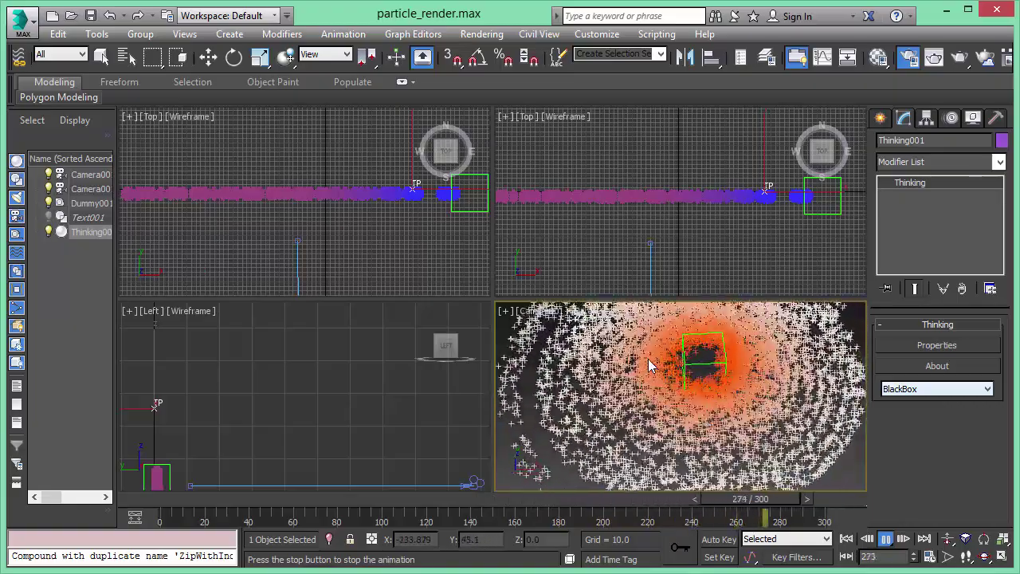
{"action": "left_click", "coordinate": [363, 118]}
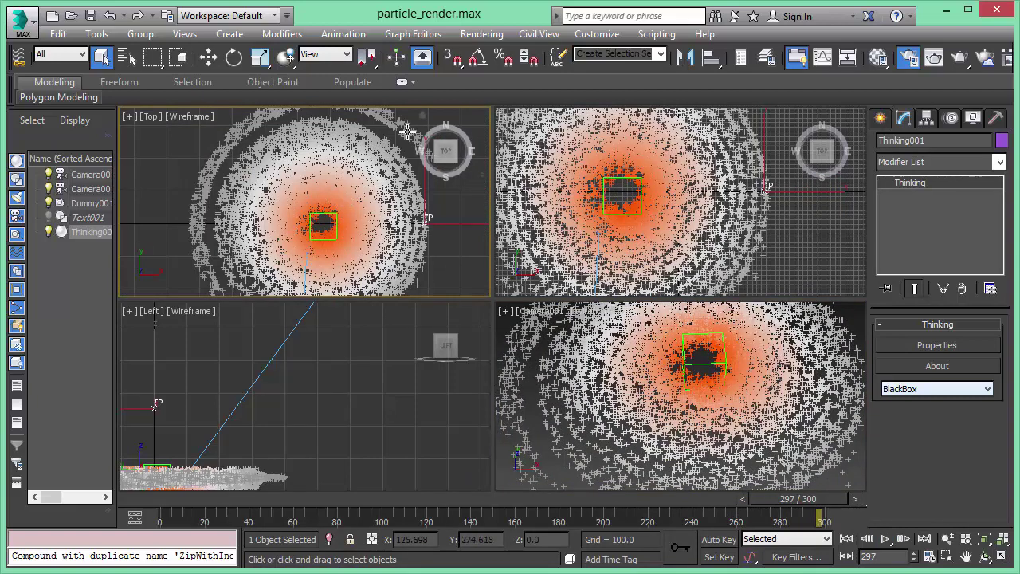
{"action": "scroll", "coordinate": [390, 159], "scroll_direction": "down", "scroll_amount": 2}
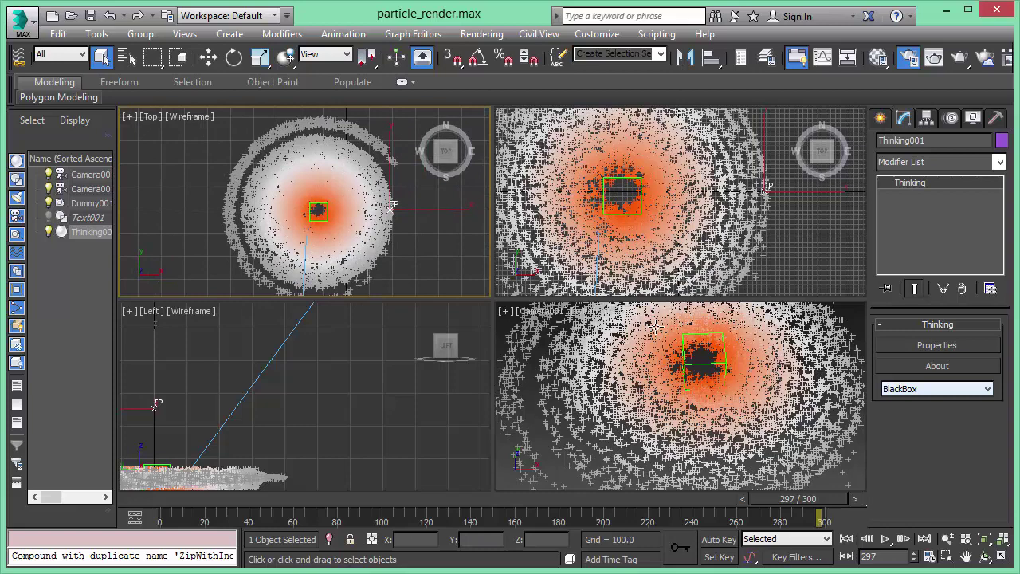
Maximize the Camera001 viewport and return the animation to frame 0.
{"action": "right_click", "coordinate": [737, 359]}
{"action": "left_click", "coordinate": [1003, 557]}
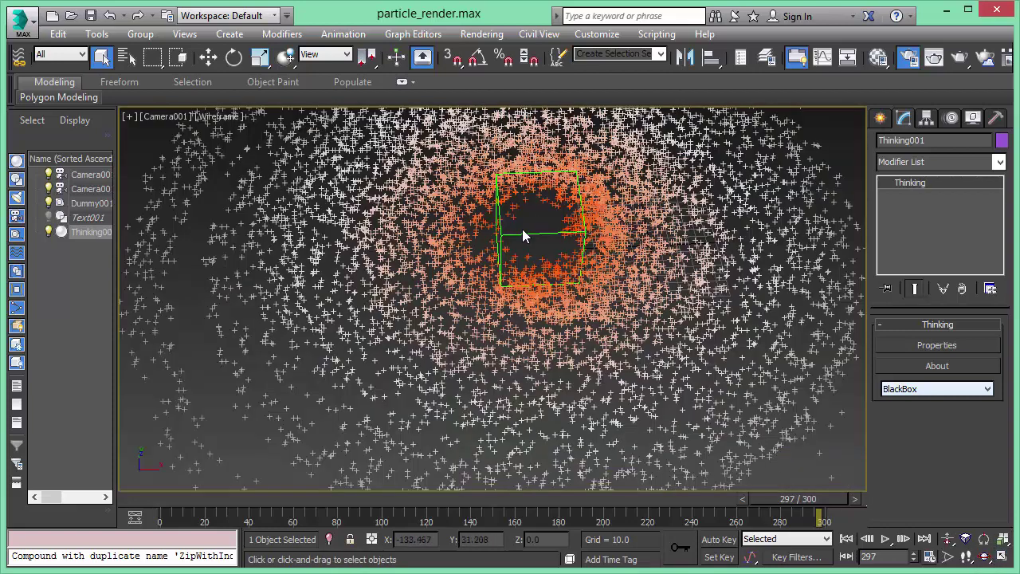
{"action": "left_click", "coordinate": [846, 539]}
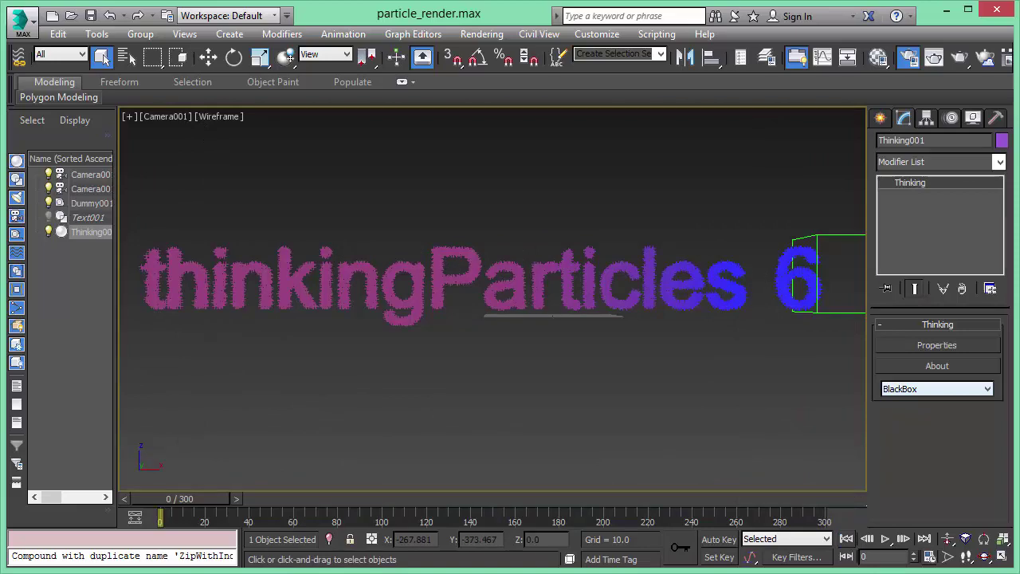
Open the Thinking001 particle properties and inspect the VolumePos, Float and ParticleData settings in the create set.
{"action": "left_click", "coordinate": [936, 345]}
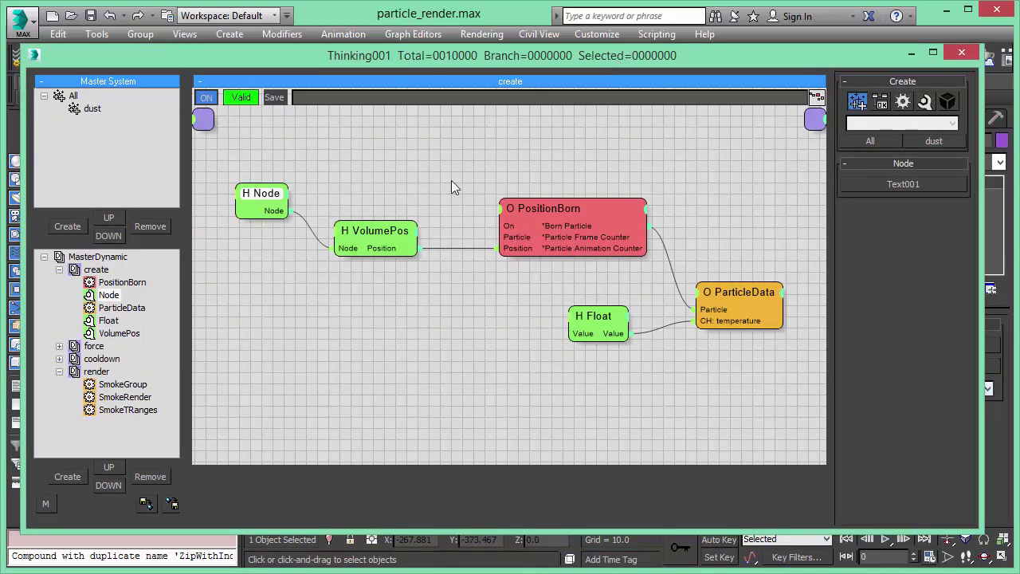
{"action": "left_click", "coordinate": [381, 236]}
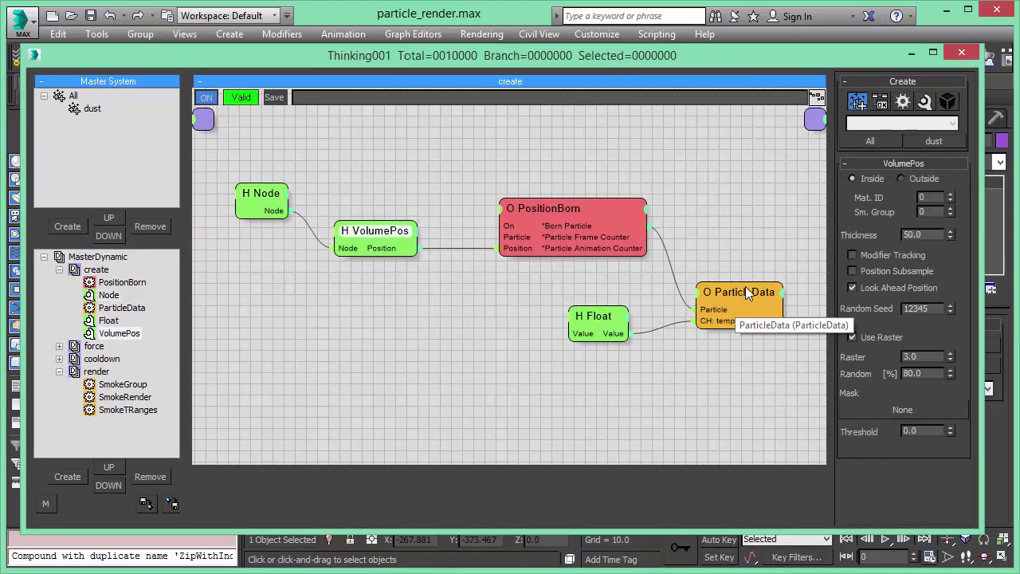
{"action": "left_click", "coordinate": [590, 327]}
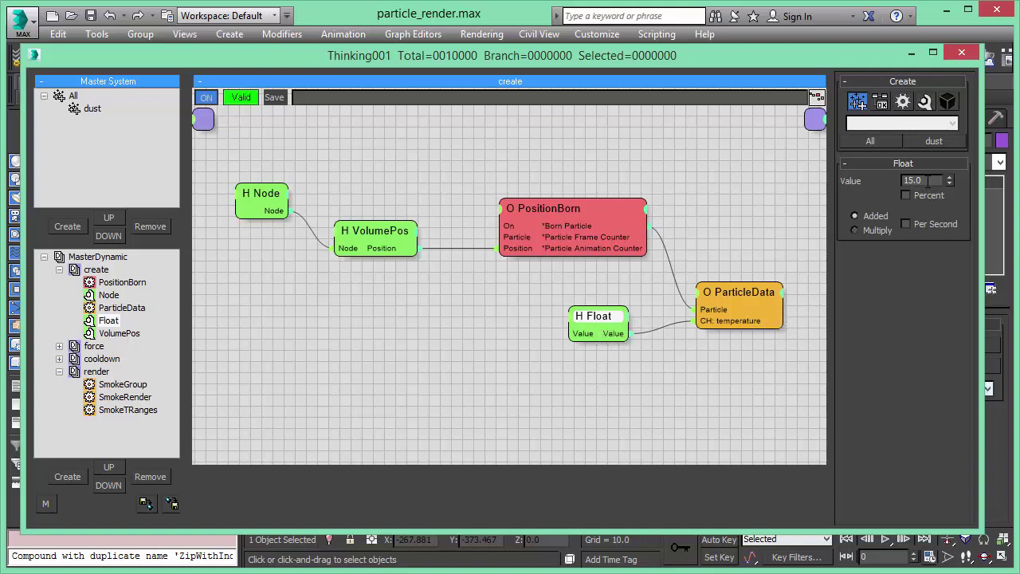
{"action": "left_click", "coordinate": [752, 290]}
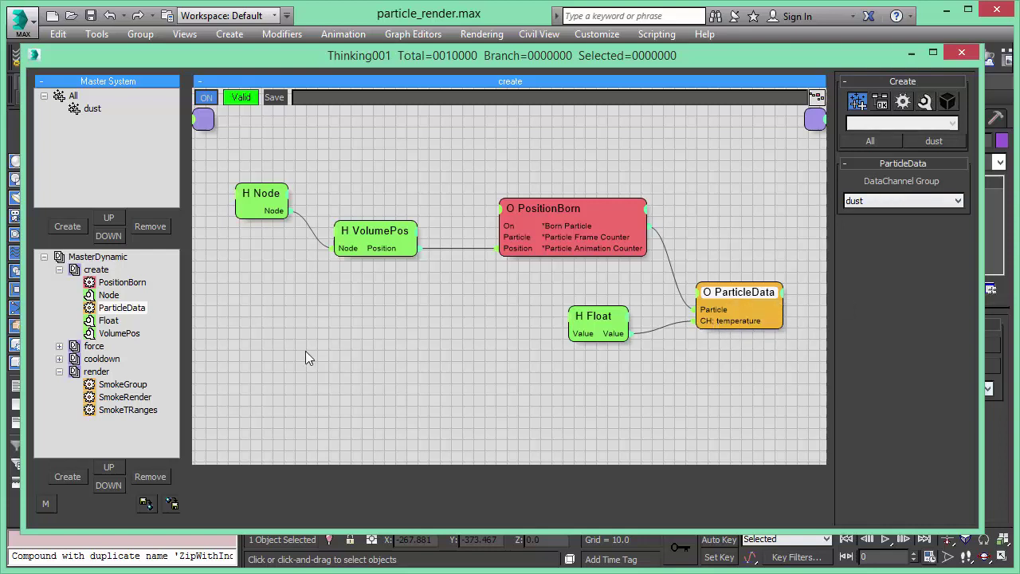
Open the force set and inspect the settings of its Force operator and the Node helper feeding its position.
{"action": "left_click", "coordinate": [58, 269]}
{"action": "left_click", "coordinate": [93, 282]}
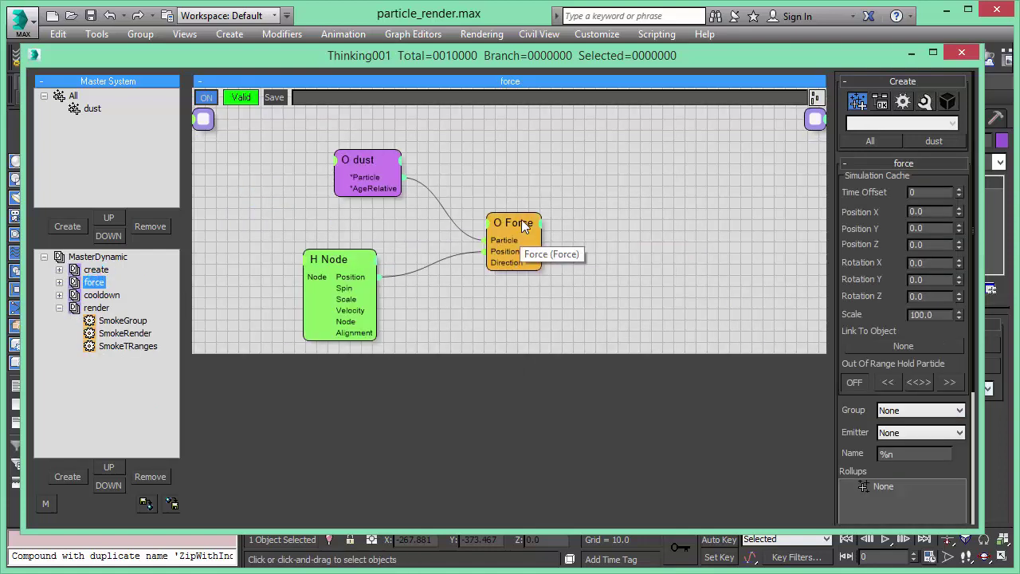
{"action": "left_click", "coordinate": [522, 222]}
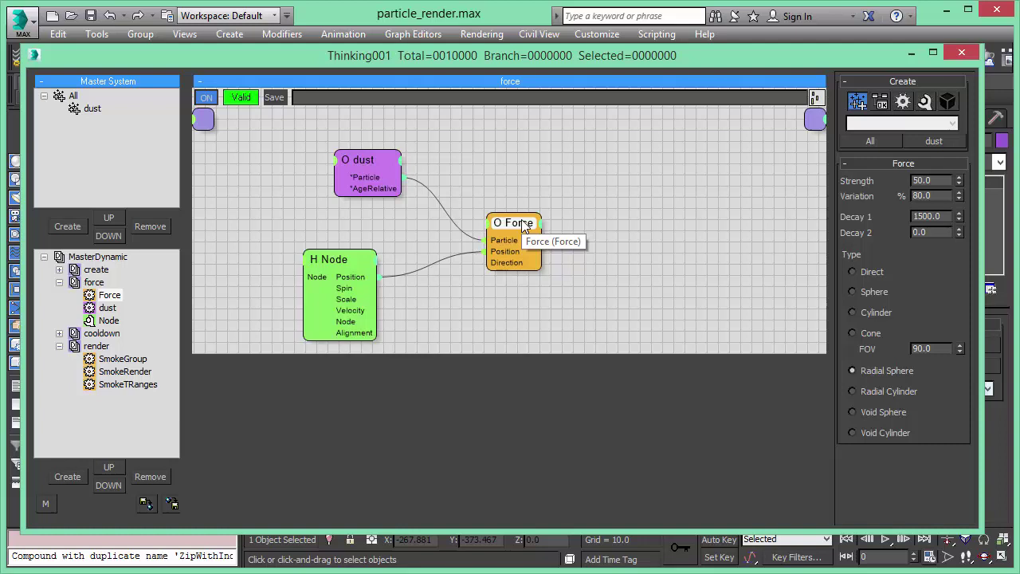
{"action": "left_click", "coordinate": [342, 265]}
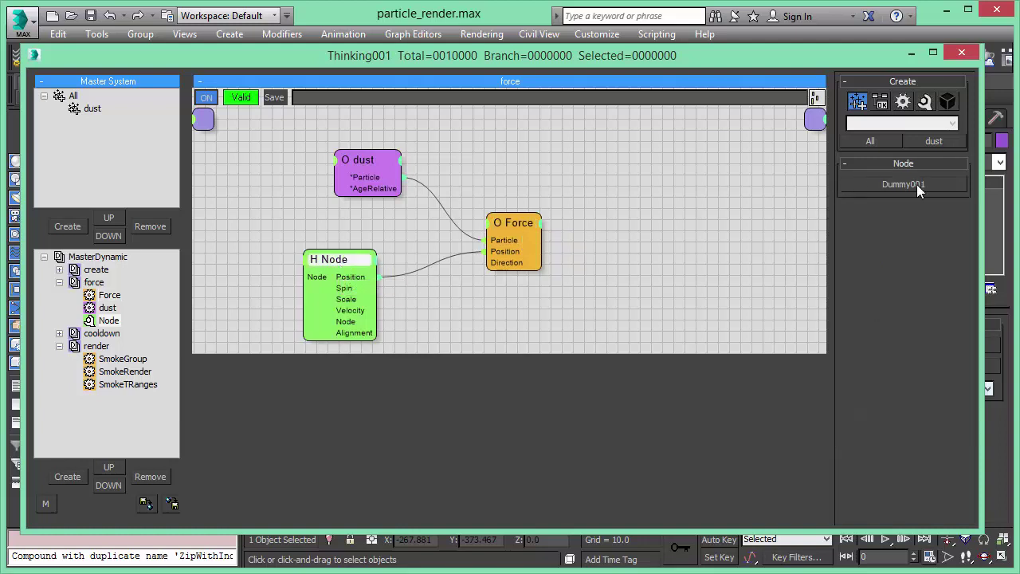
{"action": "left_click", "coordinate": [510, 233]}
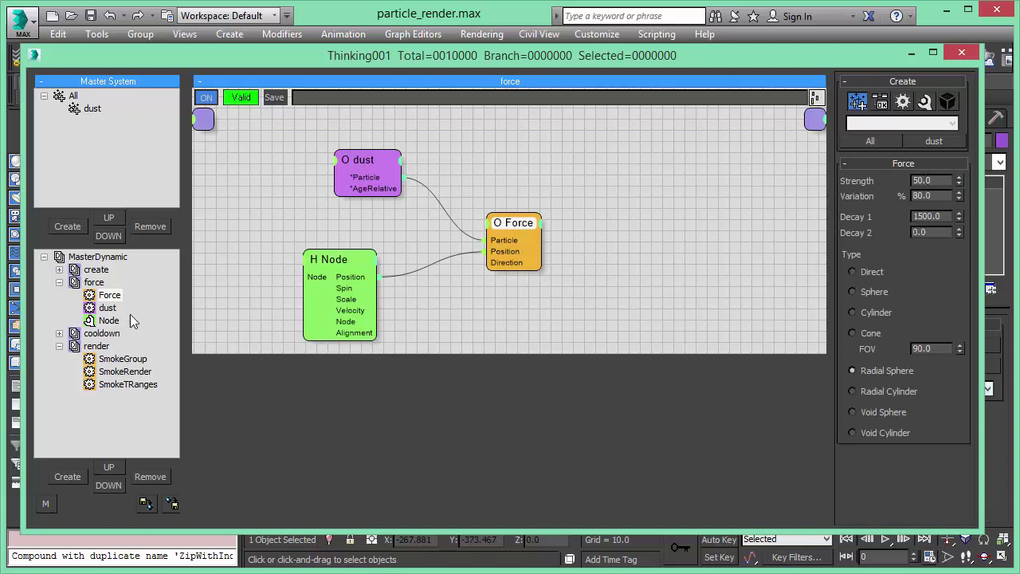
{"action": "left_click", "coordinate": [59, 282]}
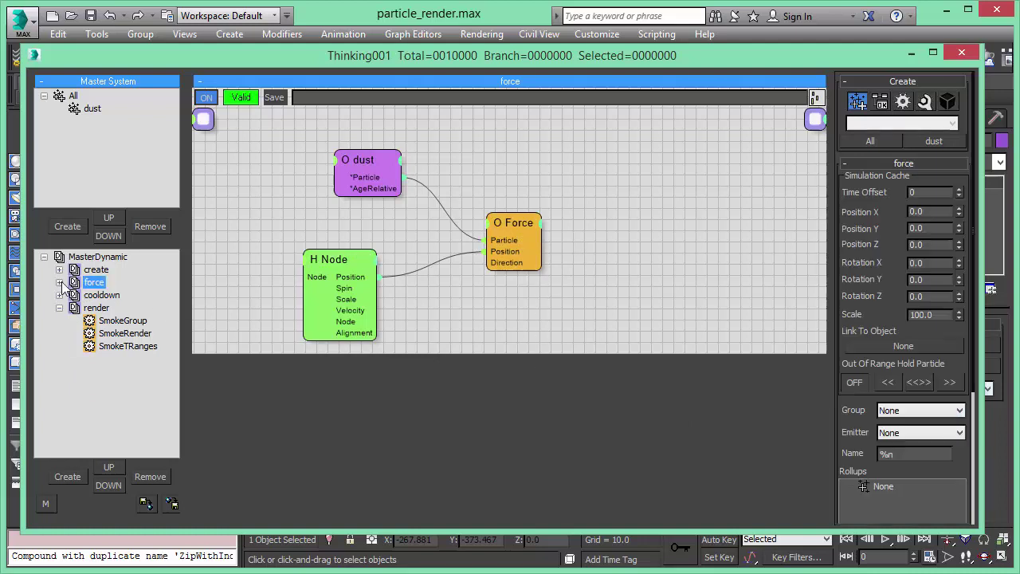
Open the cooldown set and inspect the Distance condition and the ParticleData operator that receives the temperature.
{"action": "left_click", "coordinate": [110, 295]}
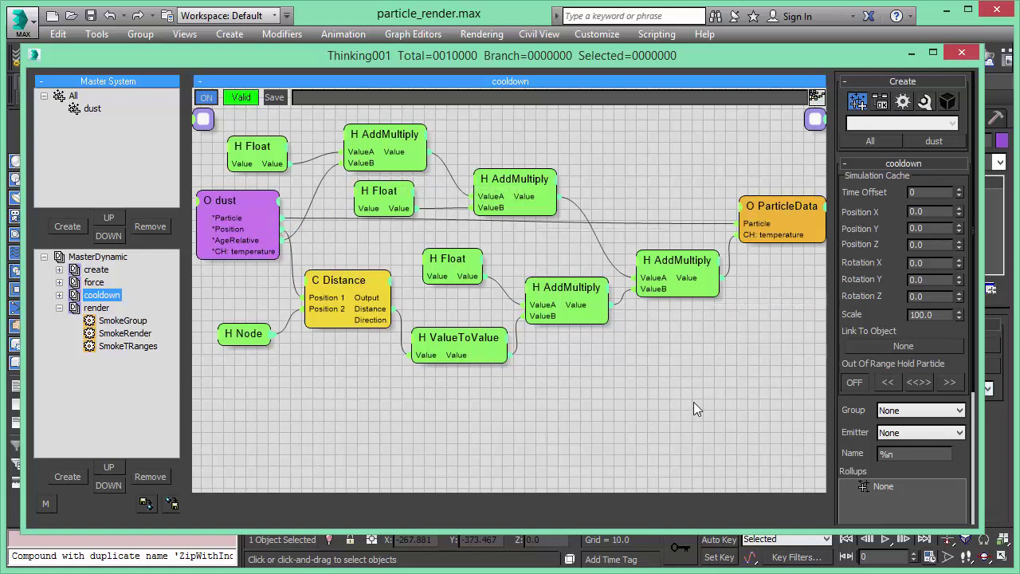
{"action": "left_click", "coordinate": [337, 278]}
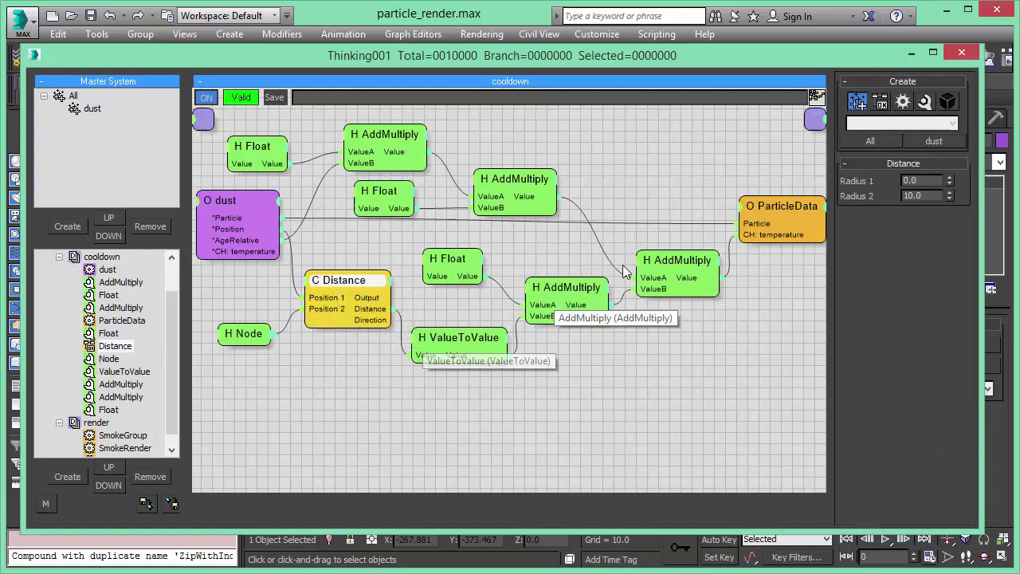
{"action": "left_click", "coordinate": [784, 209]}
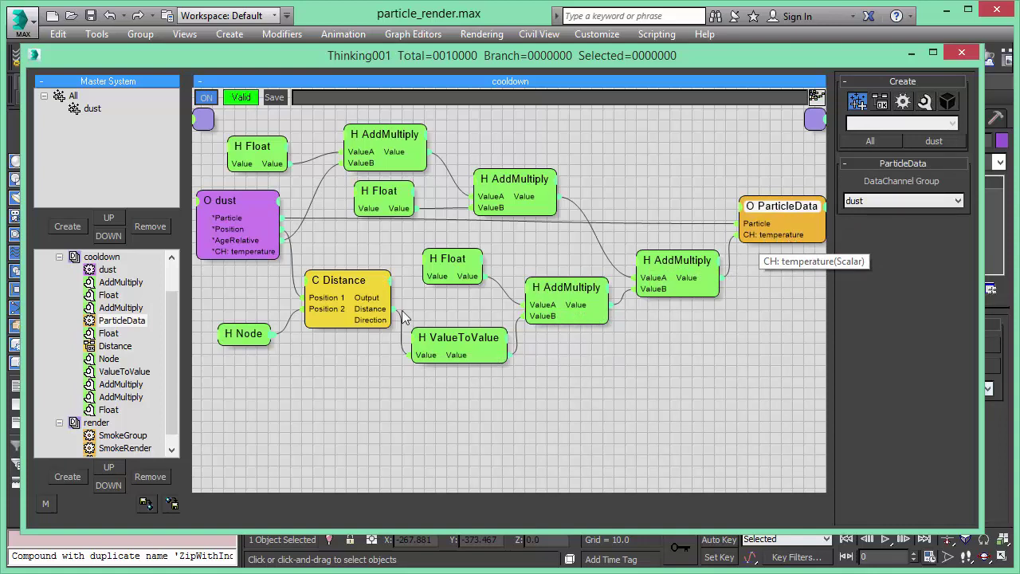
{"action": "left_click", "coordinate": [59, 257]}
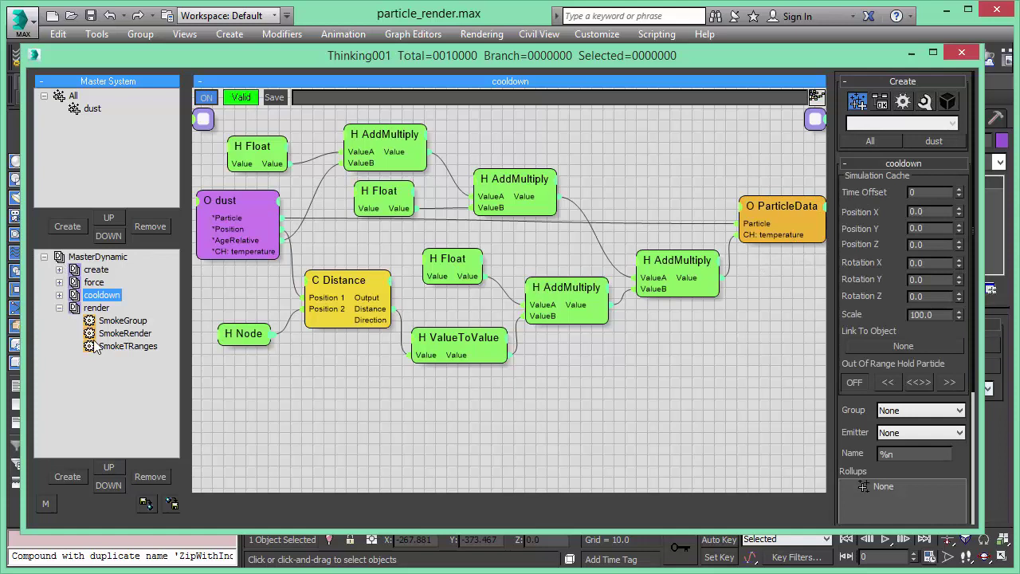
Open the render set, inspect the SmokeRender settings, and clear the particle editor window from the viewport.
{"action": "left_click", "coordinate": [97, 309]}
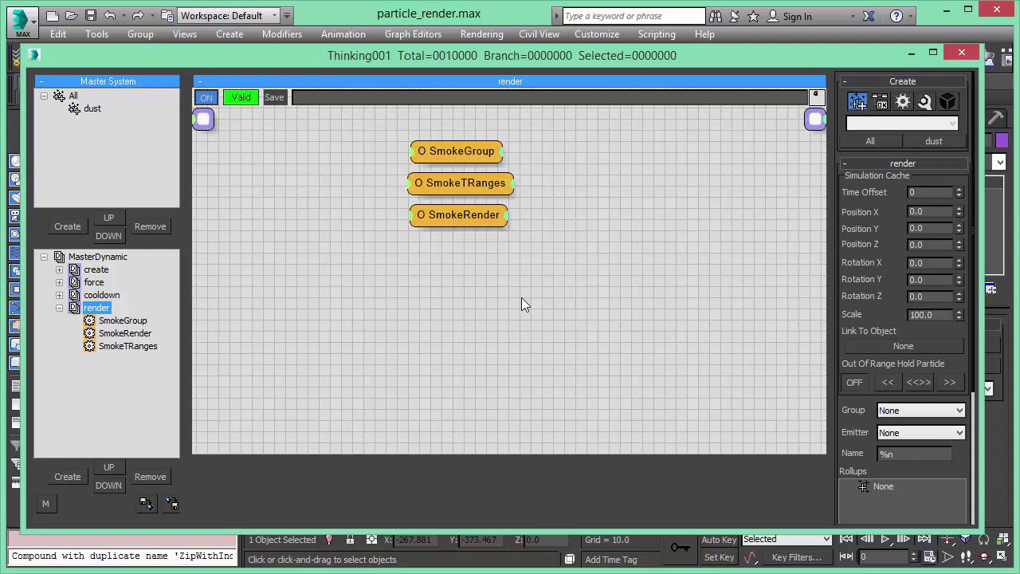
{"action": "left_click", "coordinate": [455, 215]}
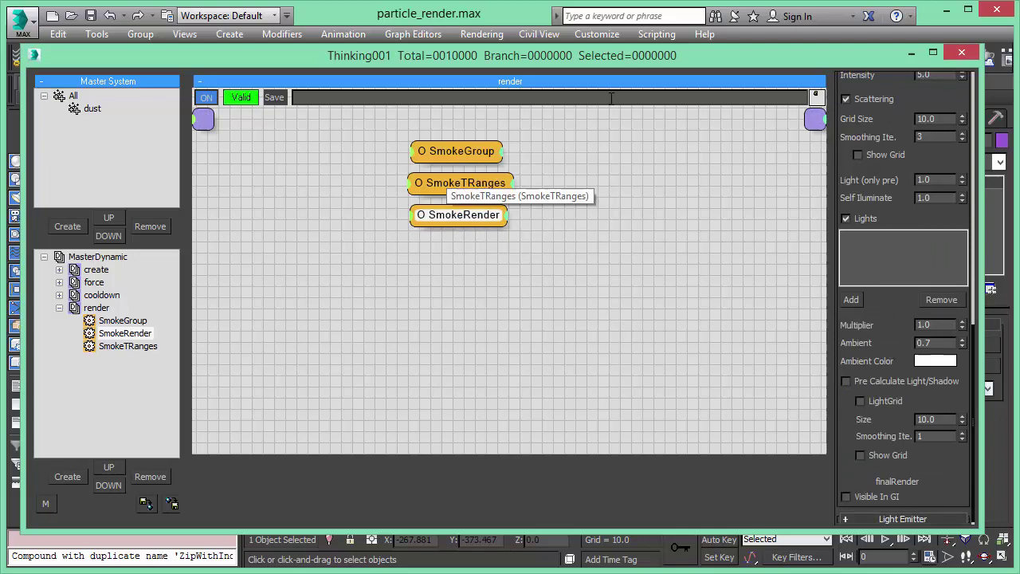
{"action": "left_click_drag", "start_coordinate": [711, 58], "coordinate": [0, 136]}
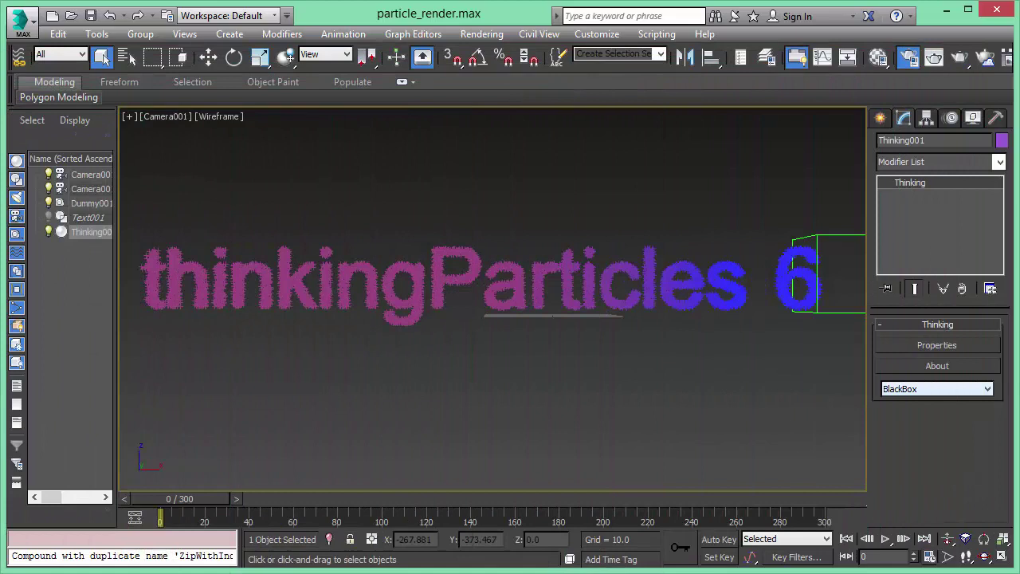
Open Render Setup and render frame 0 from Camera001 at 800 × 450 with the Default Scanline Renderer.
{"action": "key", "text": "F10"}
{"action": "left_click_drag", "start_coordinate": [16, 15], "coordinate": [104, 49]}
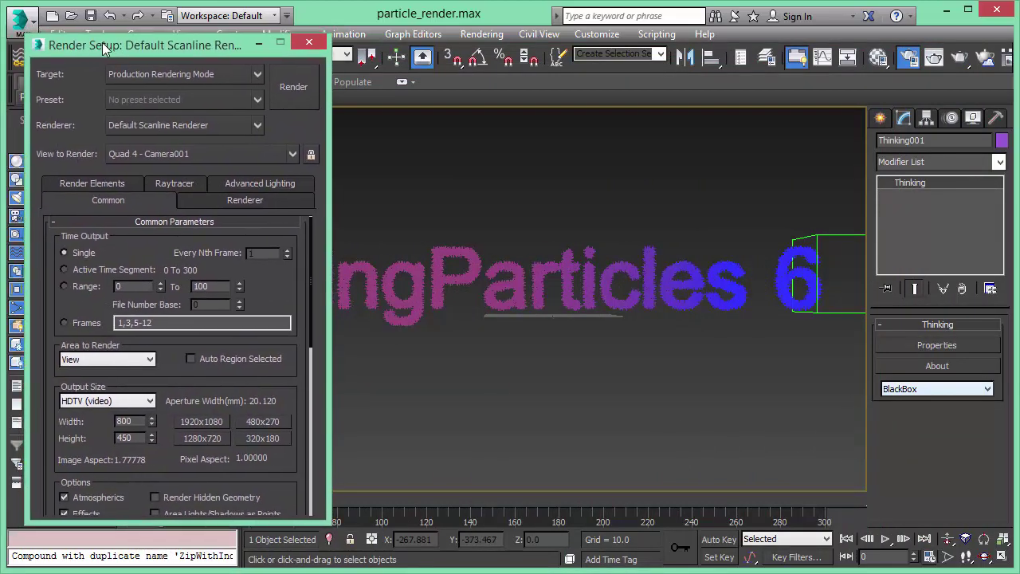
{"action": "left_click", "coordinate": [293, 87]}
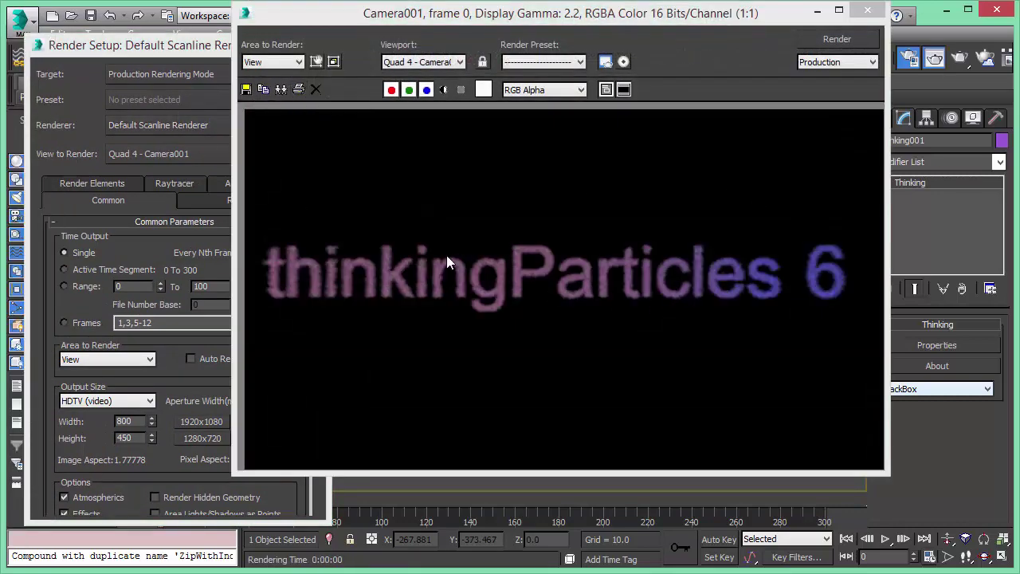
Play the animation forward to frame 64 and render that frame from Camera001.
{"action": "left_click", "coordinate": [885, 538]}
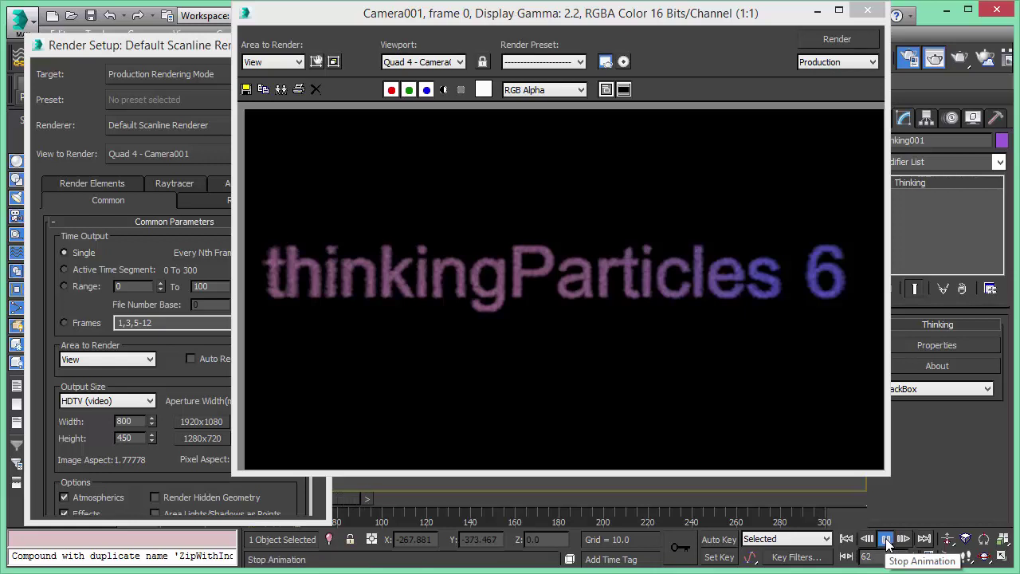
{"action": "left_click", "coordinate": [884, 539]}
{"action": "left_click", "coordinate": [834, 37]}
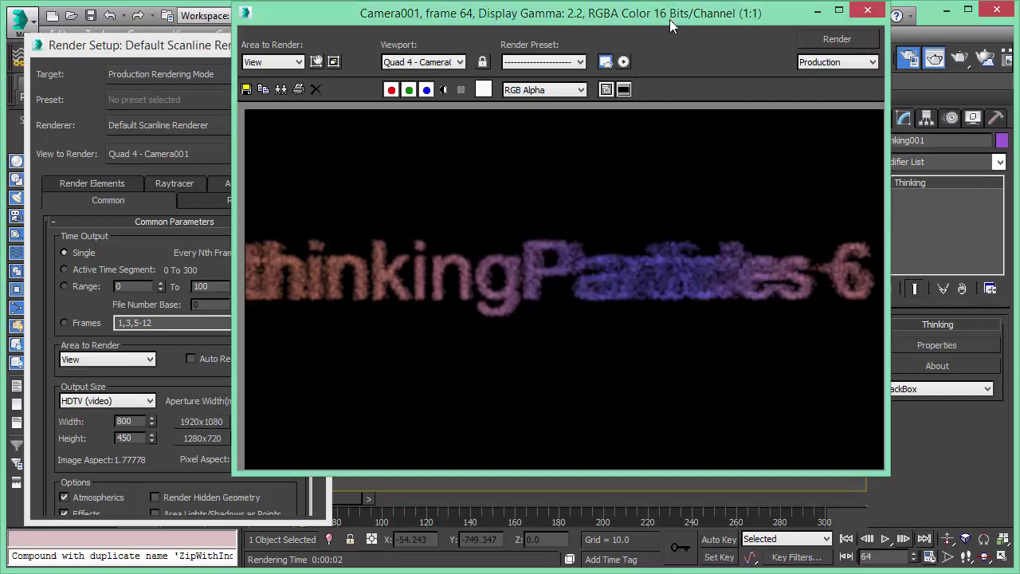
Move the rendered frame window aside, play the animation on to frame 143, and render that frame beside Render Setup.
{"action": "left_click_drag", "start_coordinate": [670, 17], "coordinate": [444, 46]}
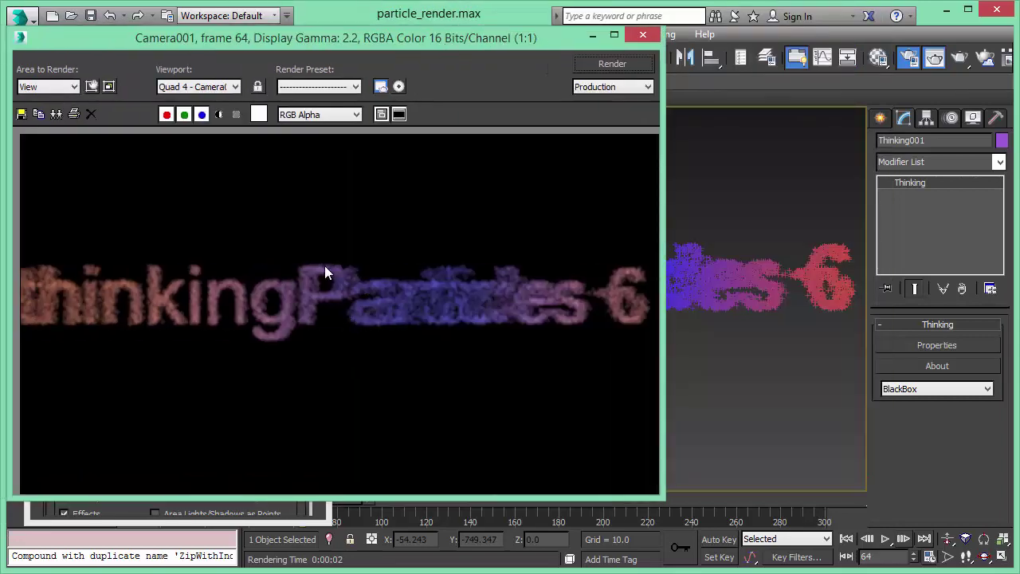
{"action": "left_click", "coordinate": [888, 541]}
{"action": "left_click_drag", "start_coordinate": [427, 37], "coordinate": [39, 40]}
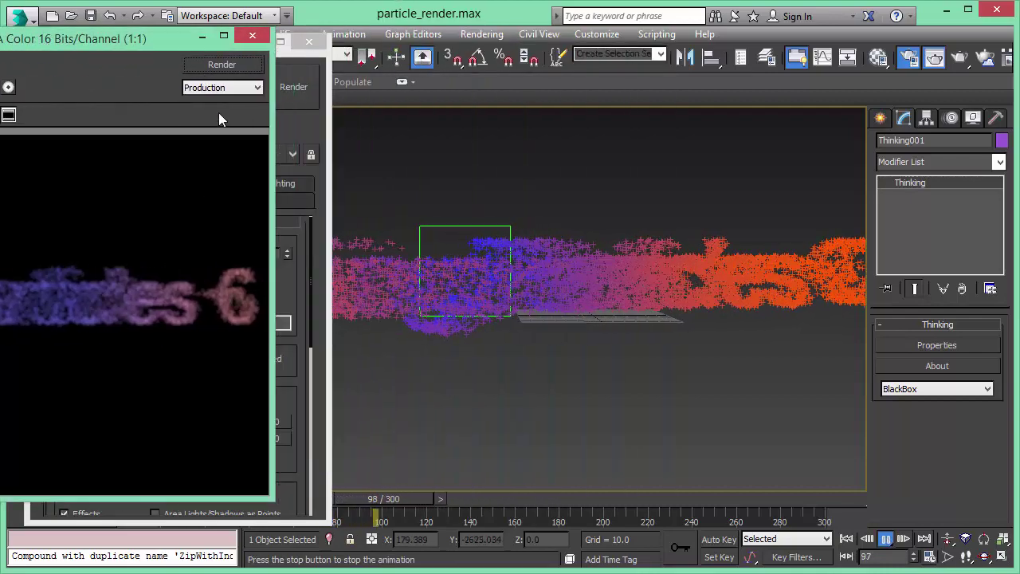
{"action": "left_click", "coordinate": [886, 539]}
{"action": "left_click_drag", "start_coordinate": [24, 50], "coordinate": [725, 43]}
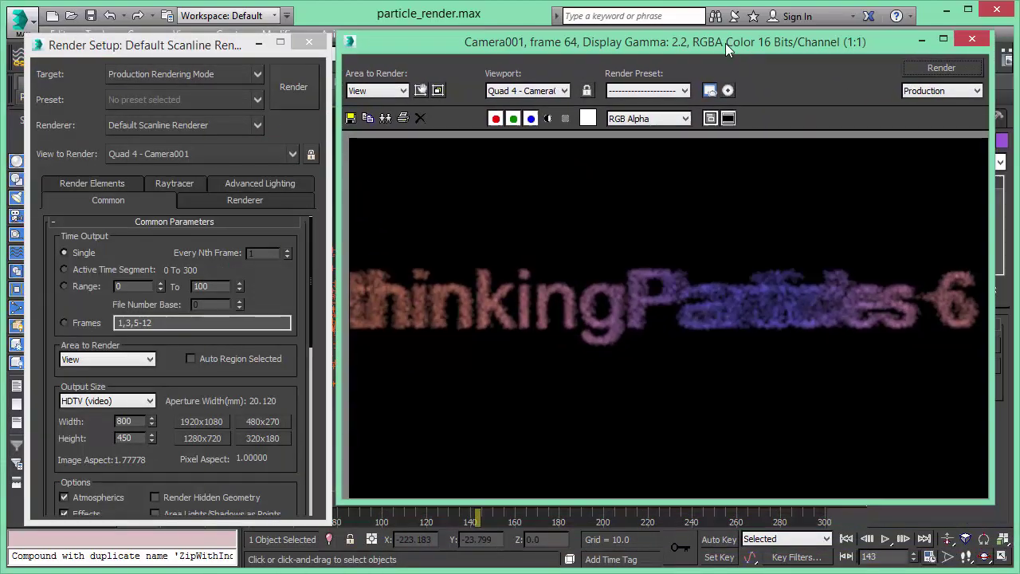
{"action": "left_click", "coordinate": [293, 87]}
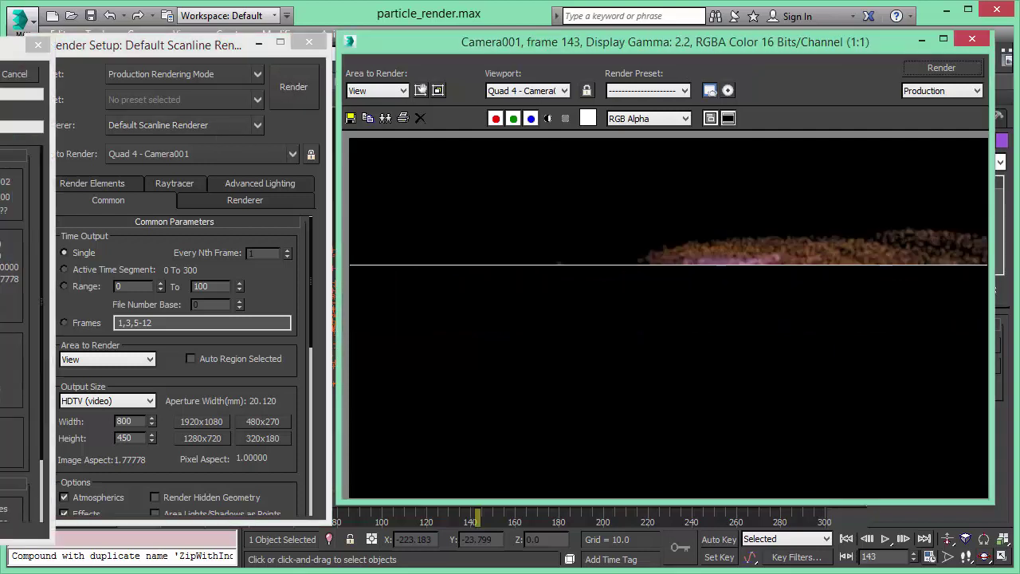